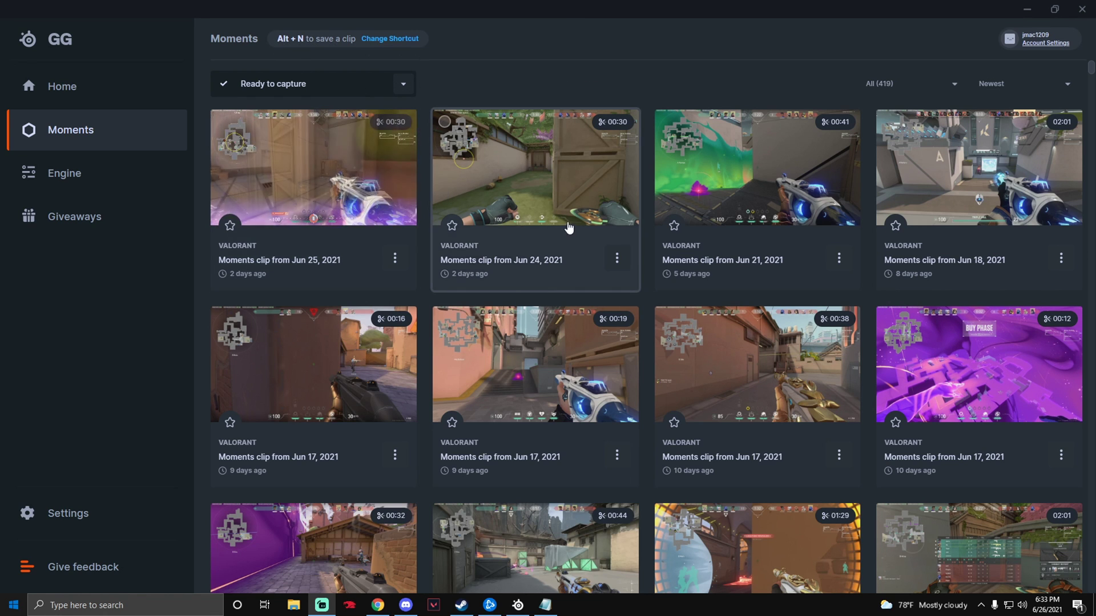
scroll(568, 227, "down", 3)
scroll(552, 222, "down", 3)
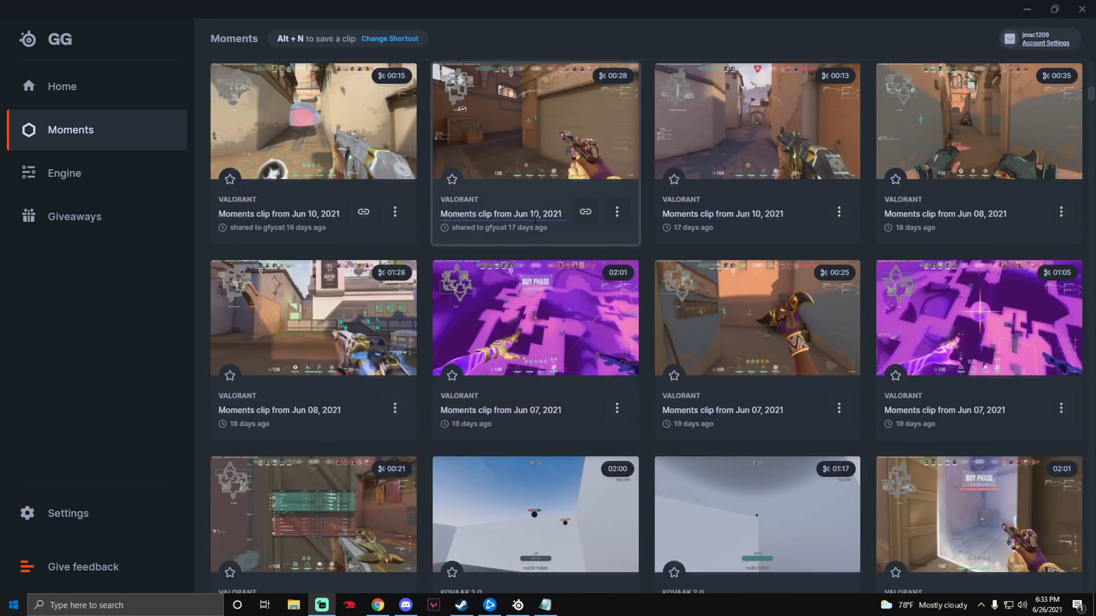
scroll(534, 221, "down", 3)
scroll(534, 220, "down", 3)
scroll(534, 220, "down", 3)
scroll(534, 220, "down", 5)
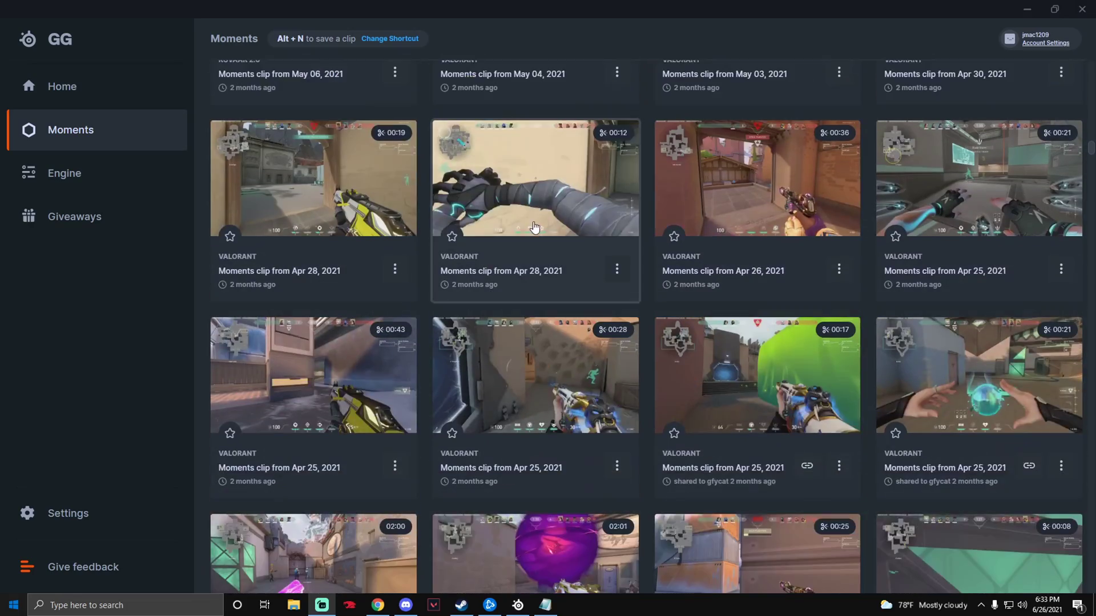
Step: Open the Valorant clip card dated Apr 28, 2021 from the Moments grid in the editor
left_click(273, 193)
Step: Pause the clip, browse the GIF and Text effects, then start and cancel an export
left_click(121, 462)
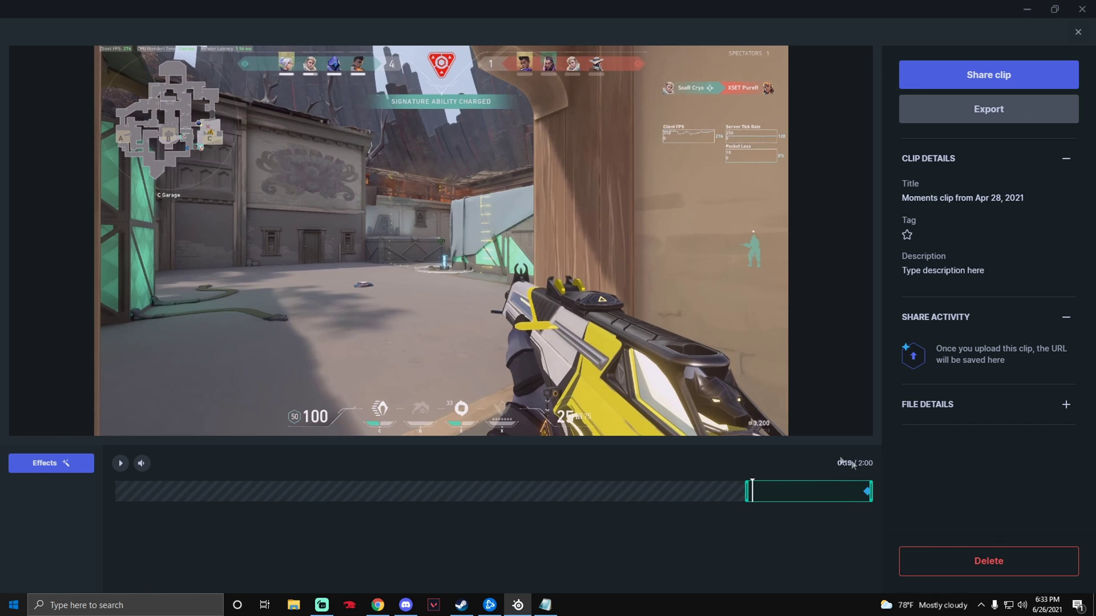
left_click(78, 466)
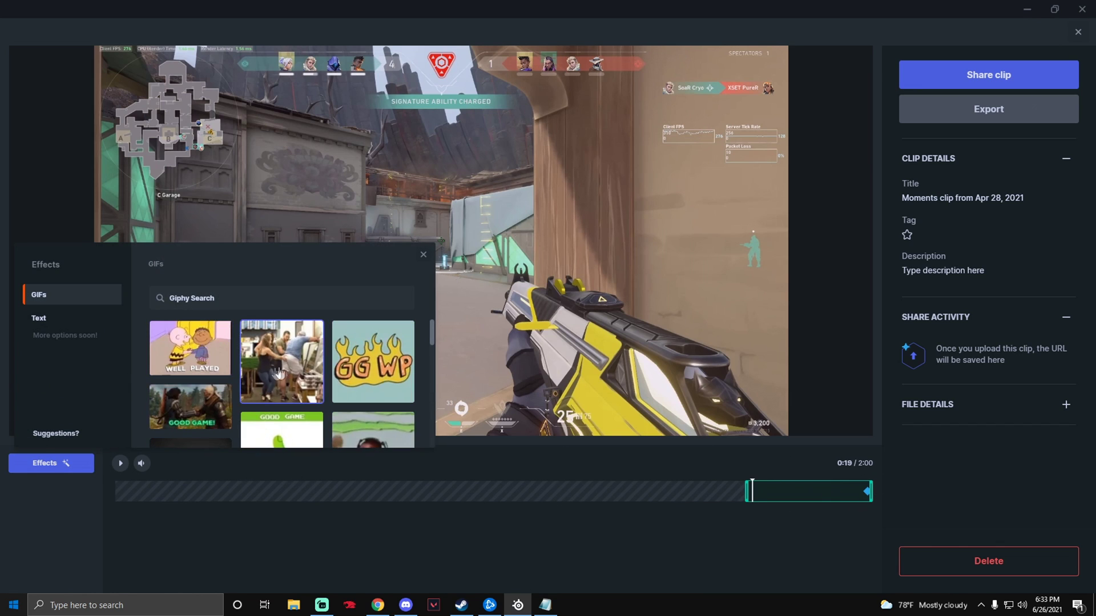
left_click(69, 315)
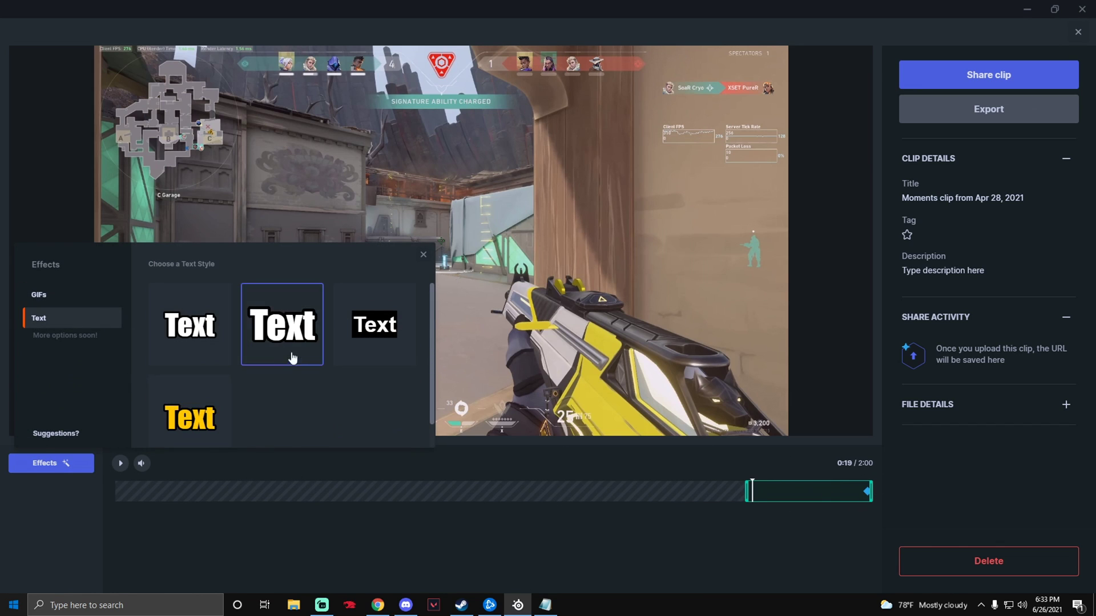
left_click(422, 258)
left_click(937, 121)
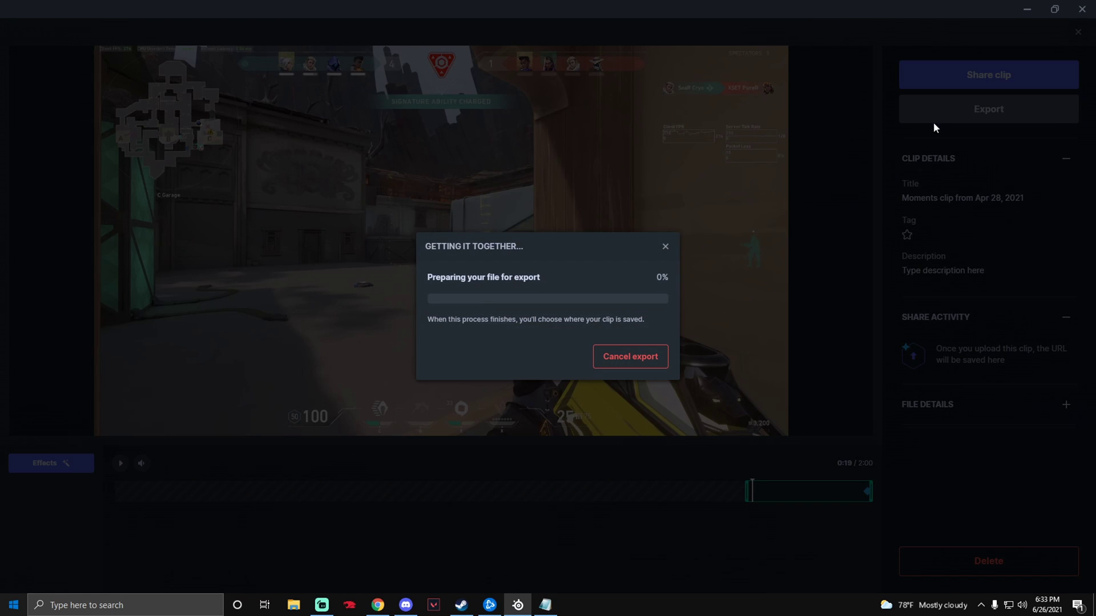
left_click(667, 246)
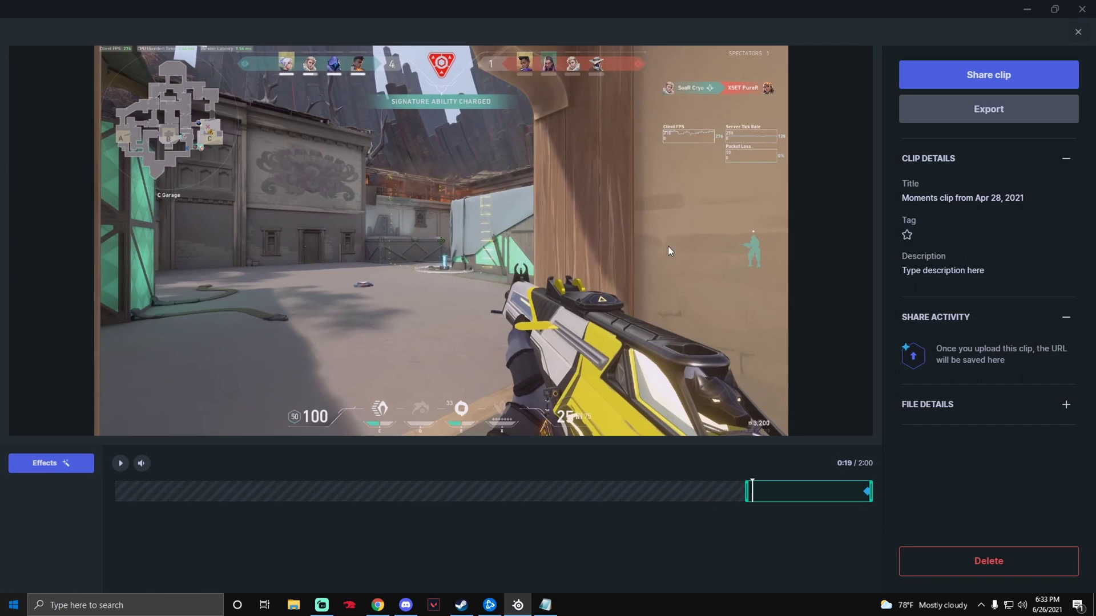
Step: Show the share options, cycling YouTube, Discord, Reddit and Facebook before settling on Twitter
left_click(949, 81)
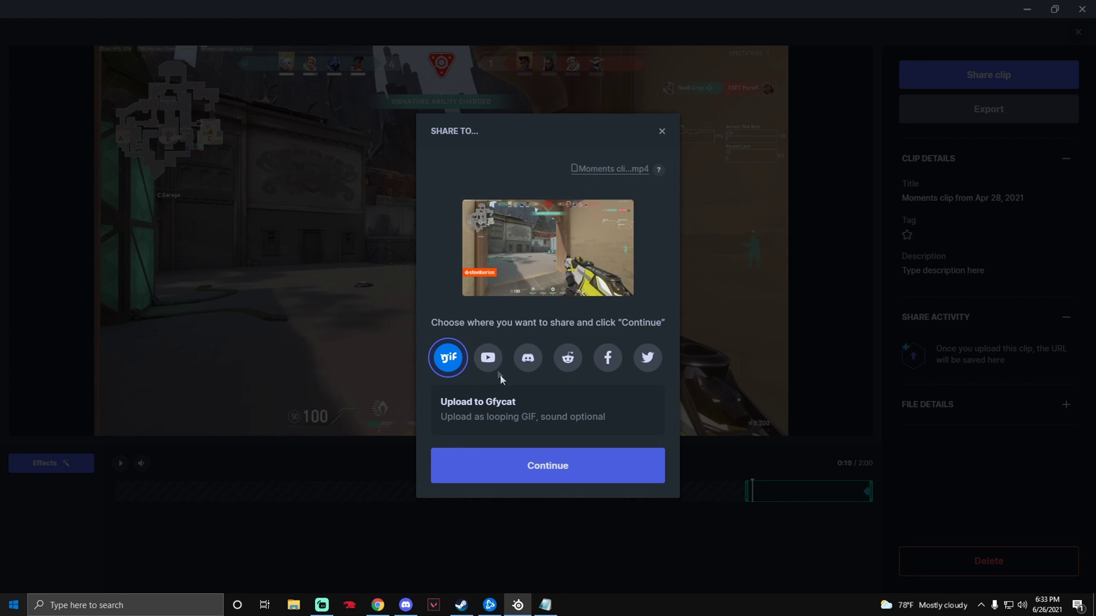
left_click(489, 358)
left_click(528, 359)
left_click(567, 359)
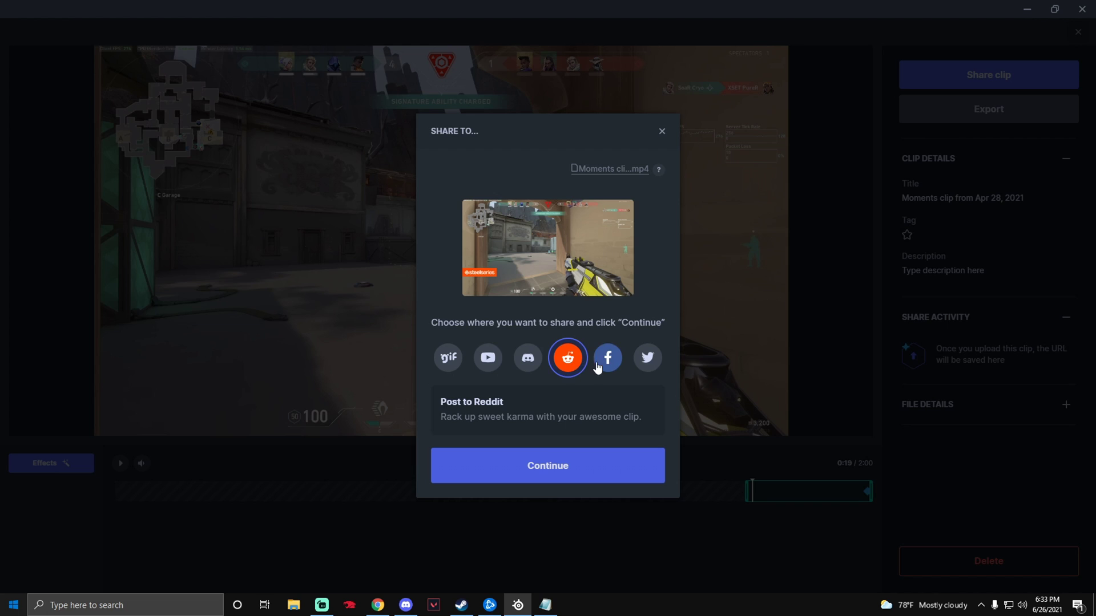
left_click(601, 364)
left_click(643, 362)
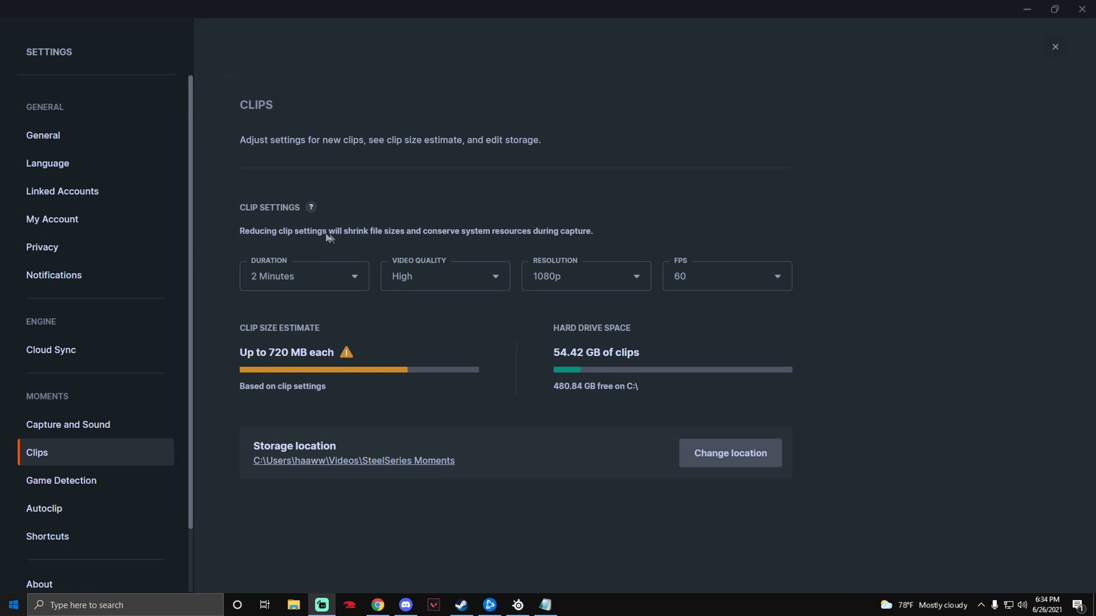
Step: Inspect the Duration, Video Quality, Resolution and FPS dropdowns, leaving every setting unchanged
left_click(351, 283)
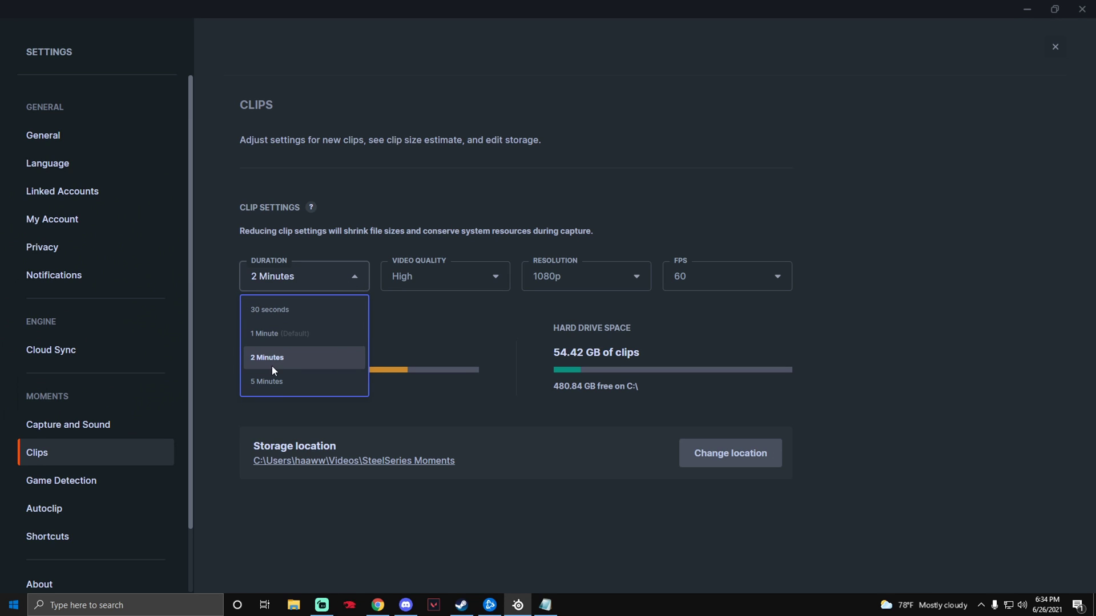
left_click(526, 133)
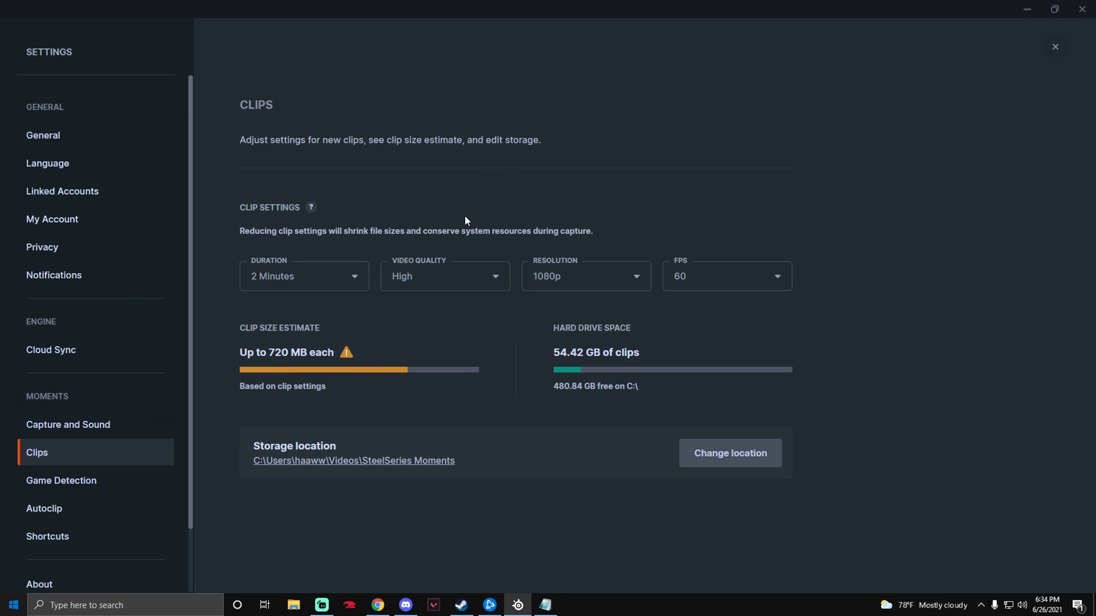
left_click(477, 275)
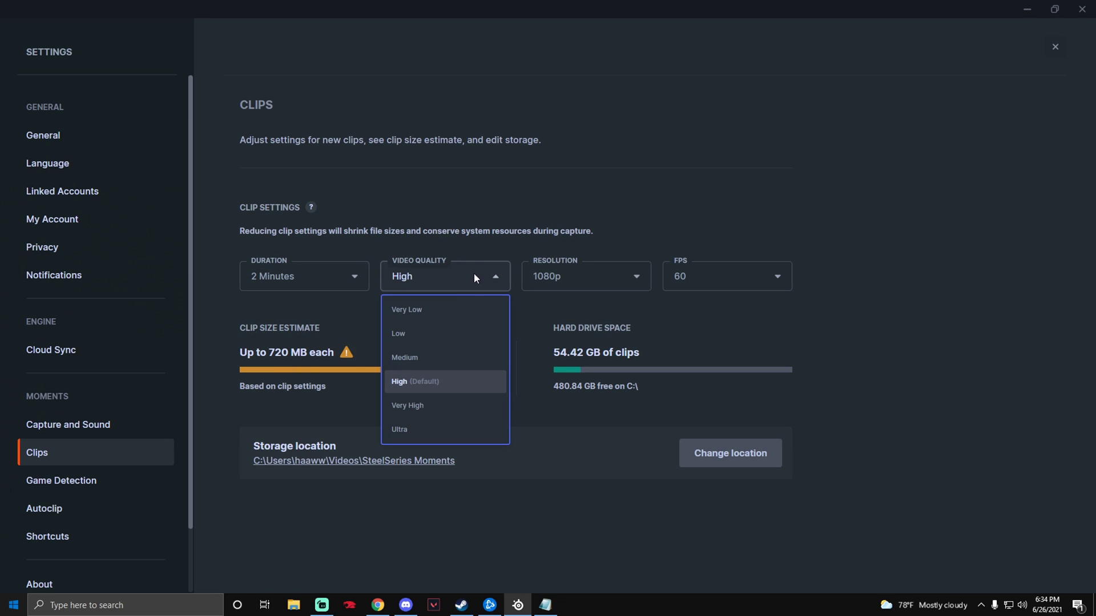
left_click(583, 195)
left_click(584, 268)
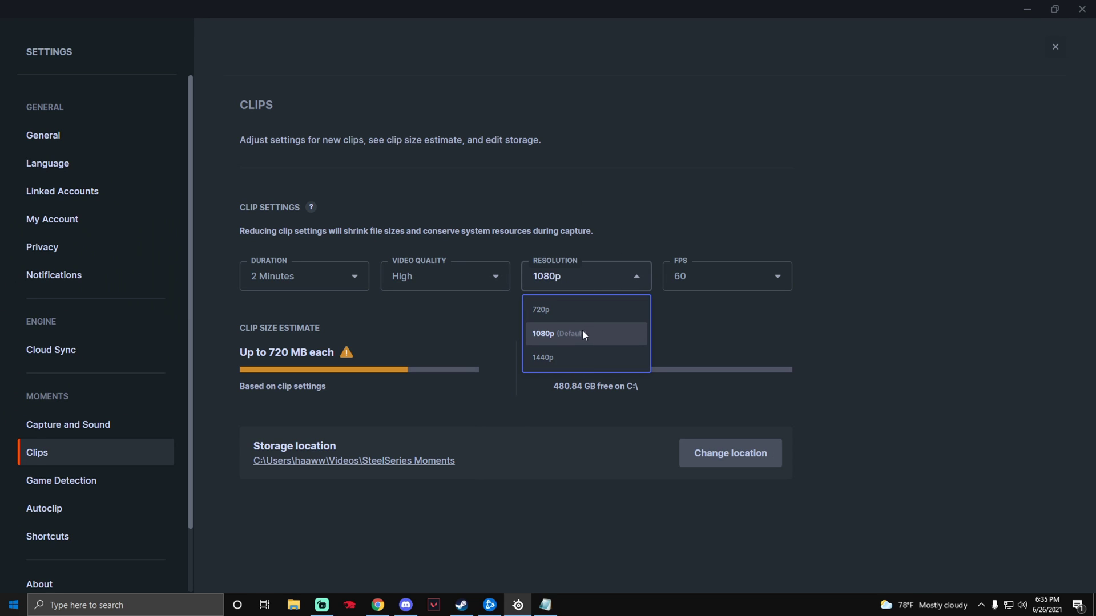
left_click(711, 278)
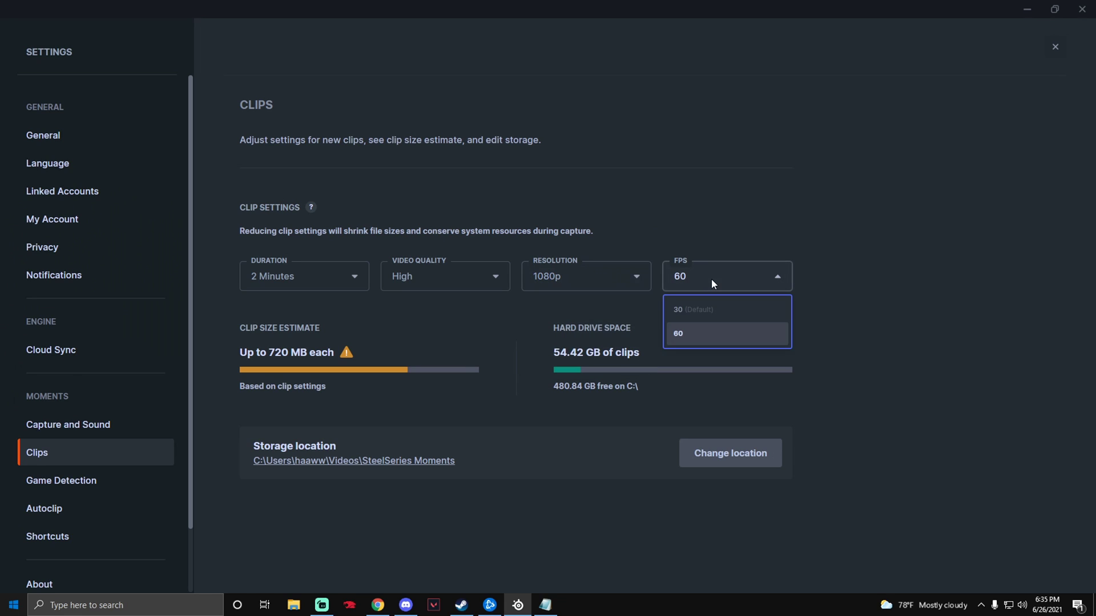
left_click(697, 209)
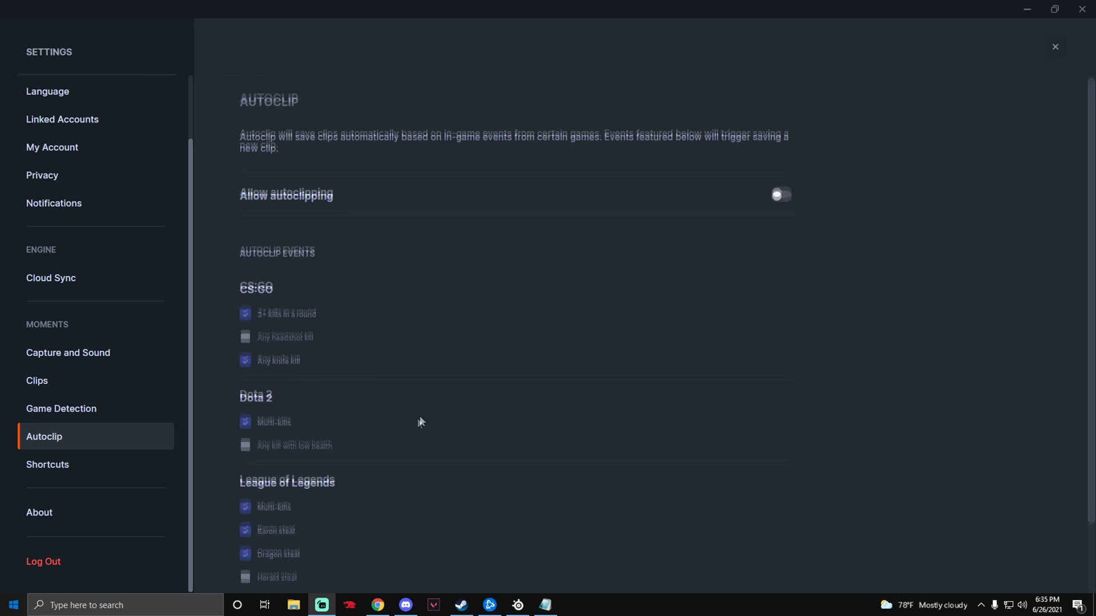
scroll(380, 434, "down", 2)
scroll(390, 426, "up", 1)
scroll(391, 427, "up", 1)
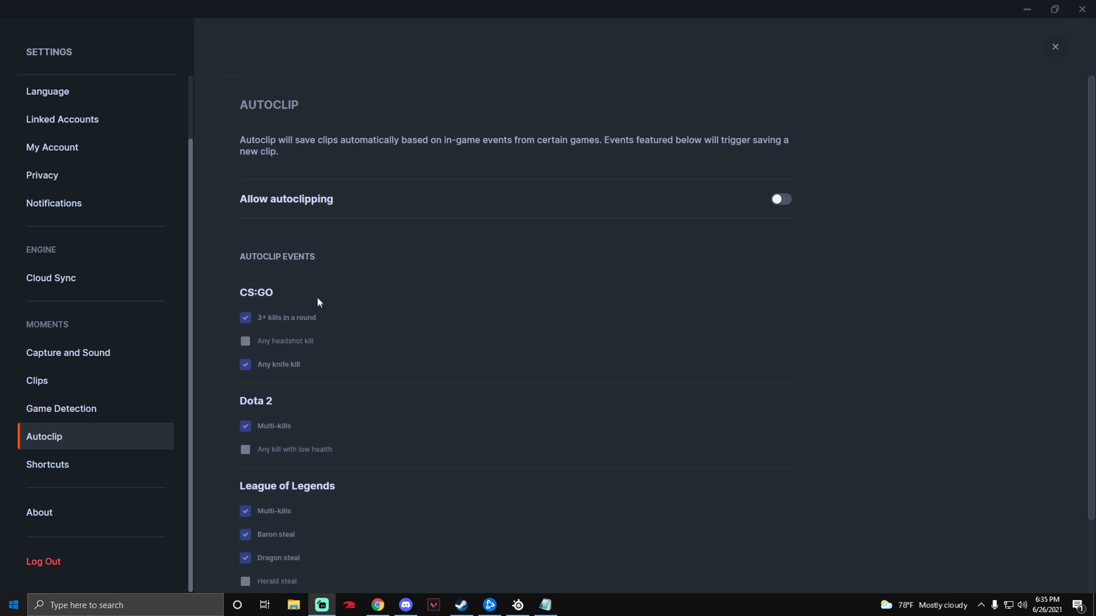
scroll(300, 286, "down", 2)
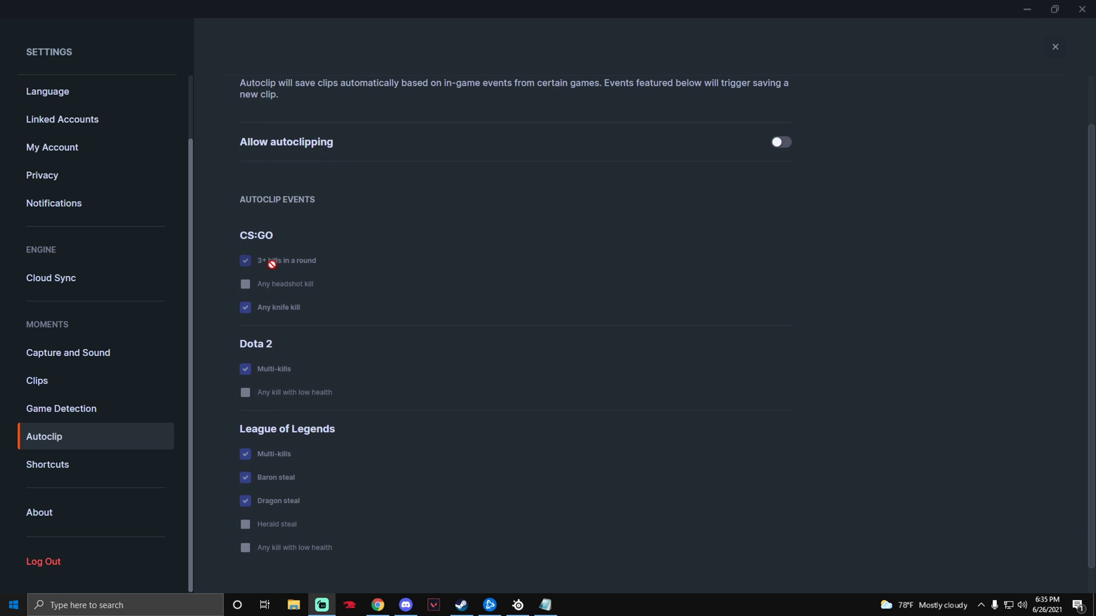
left_click(283, 285)
scroll(324, 311, "down", 1)
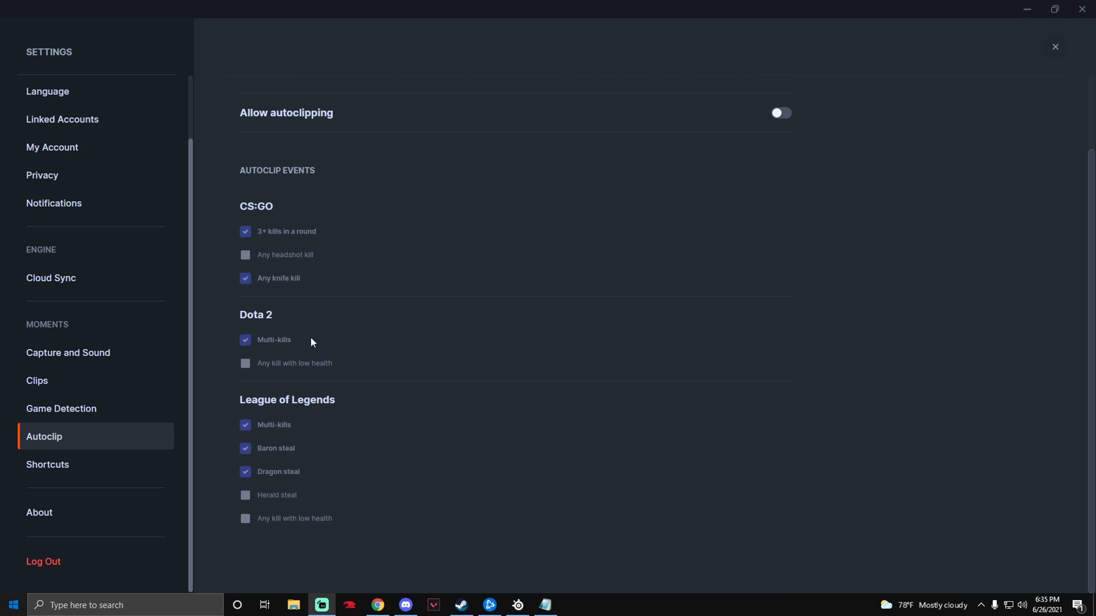
left_click(304, 365)
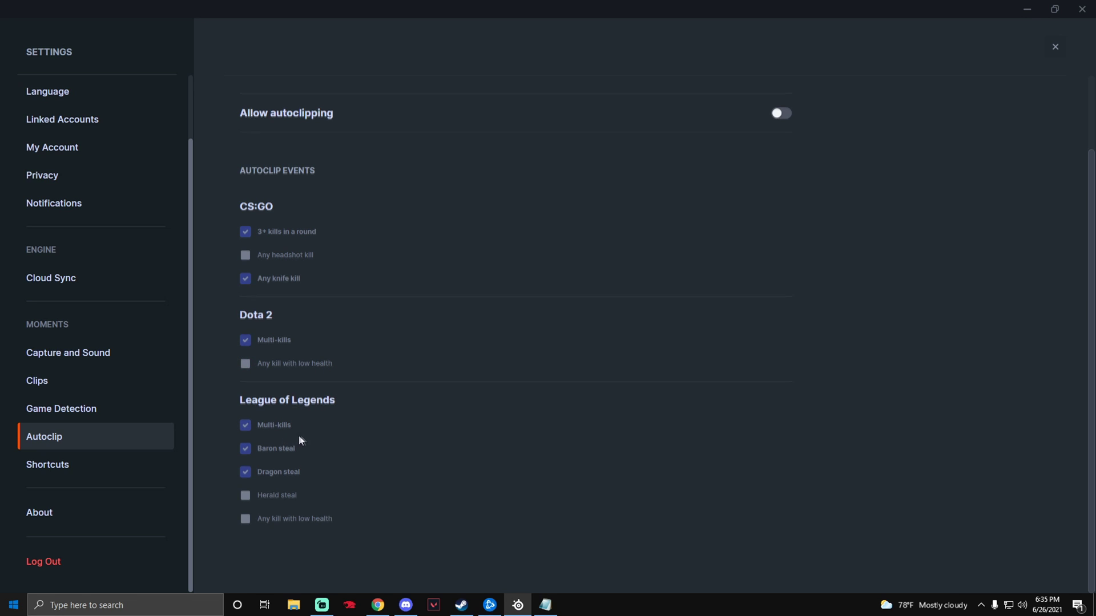
scroll(414, 420, "up", 3)
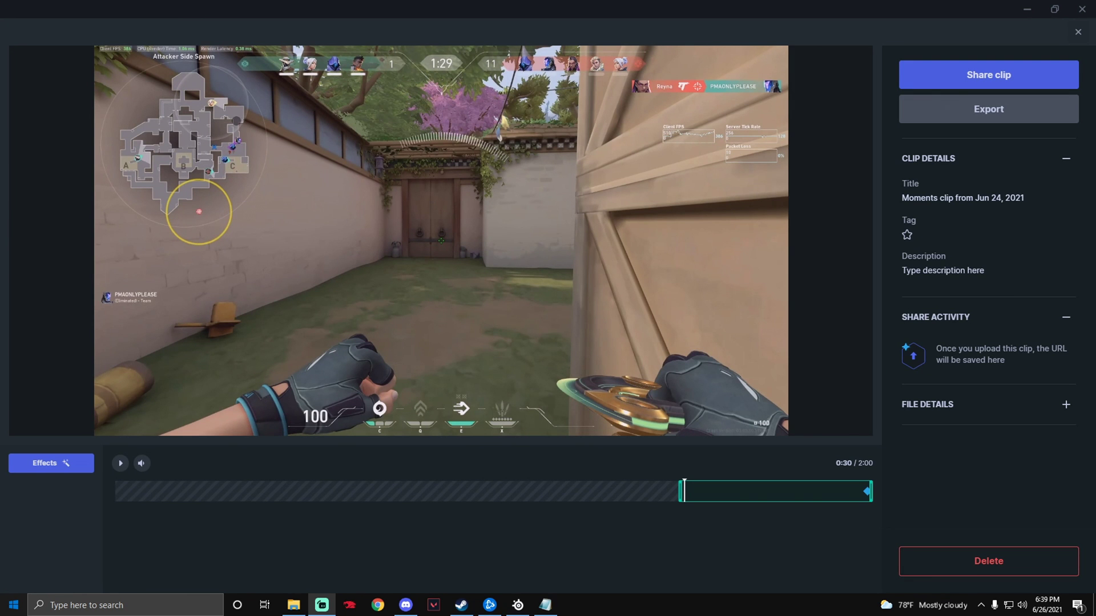
Step: Share the Jun 24 clip to Twitter, start a tweet in the browser, and return to GG
left_click(942, 77)
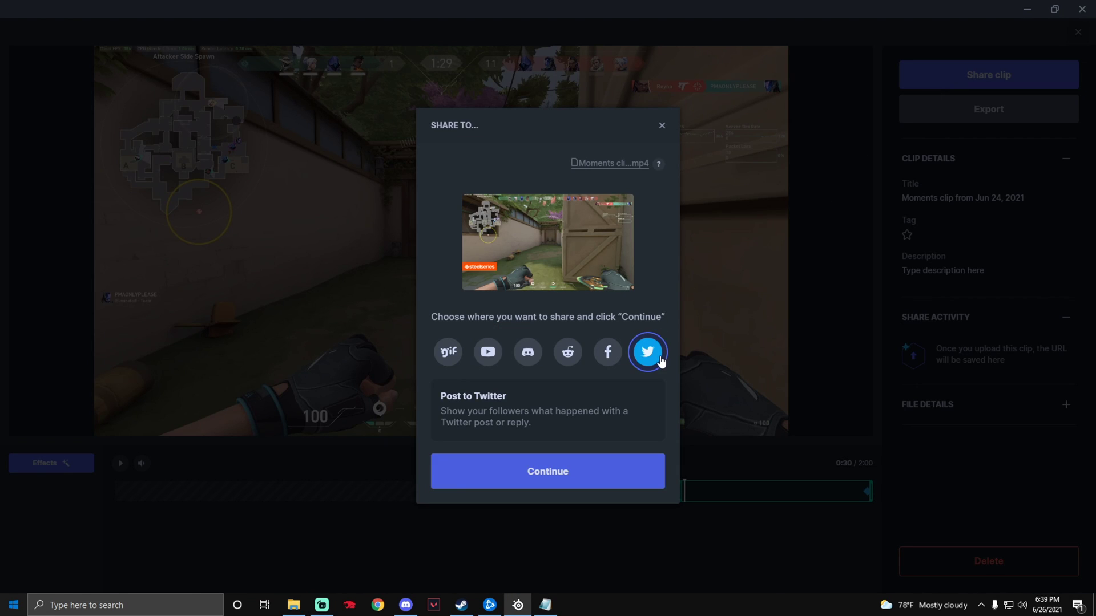
left_click(564, 488)
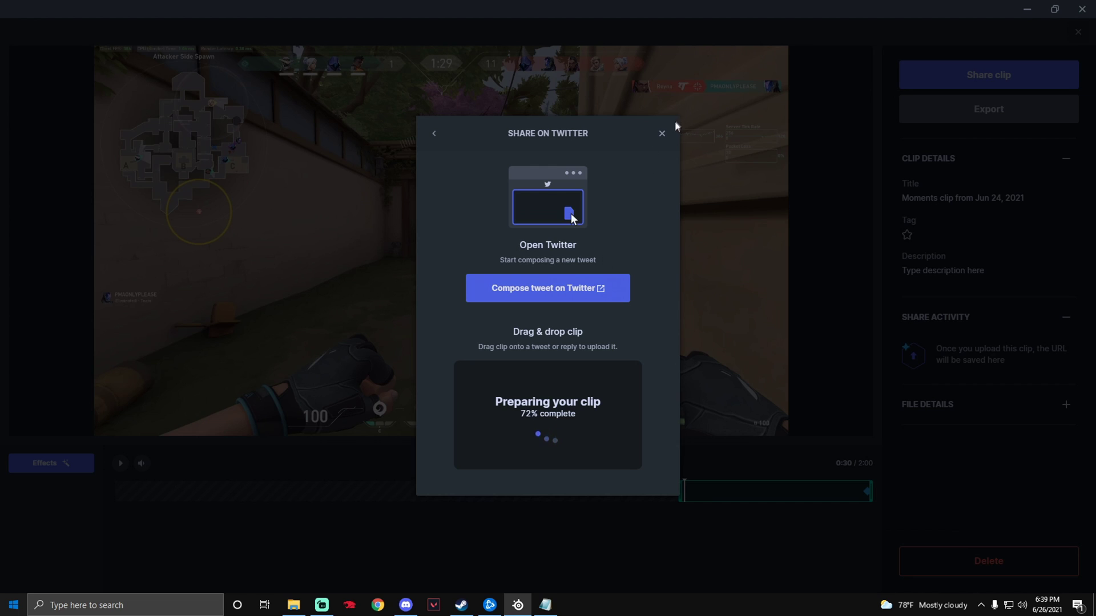
left_click(591, 291)
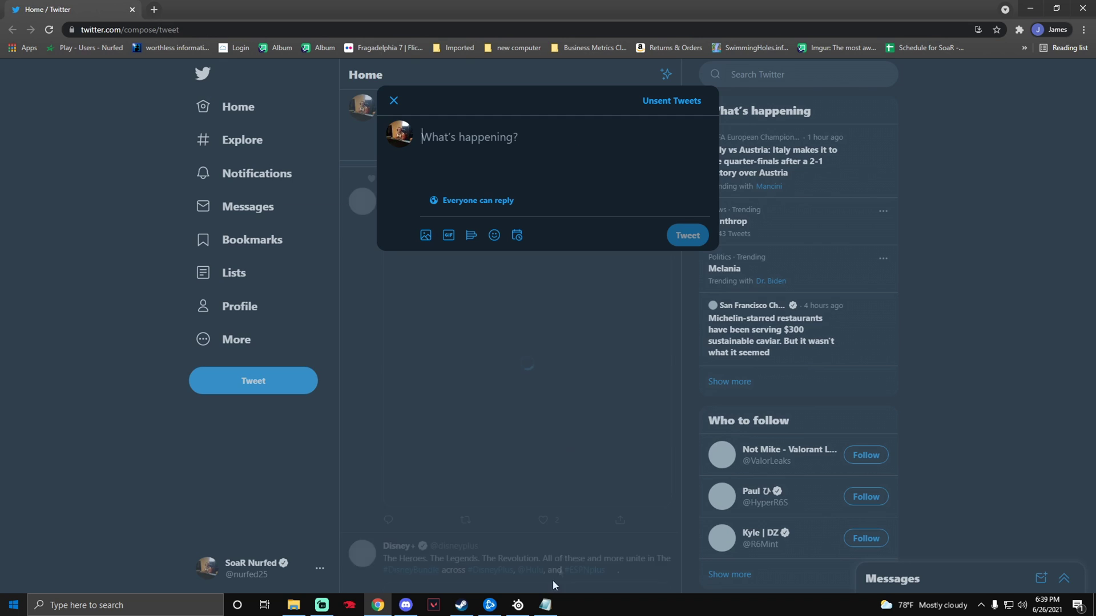
left_click(517, 605)
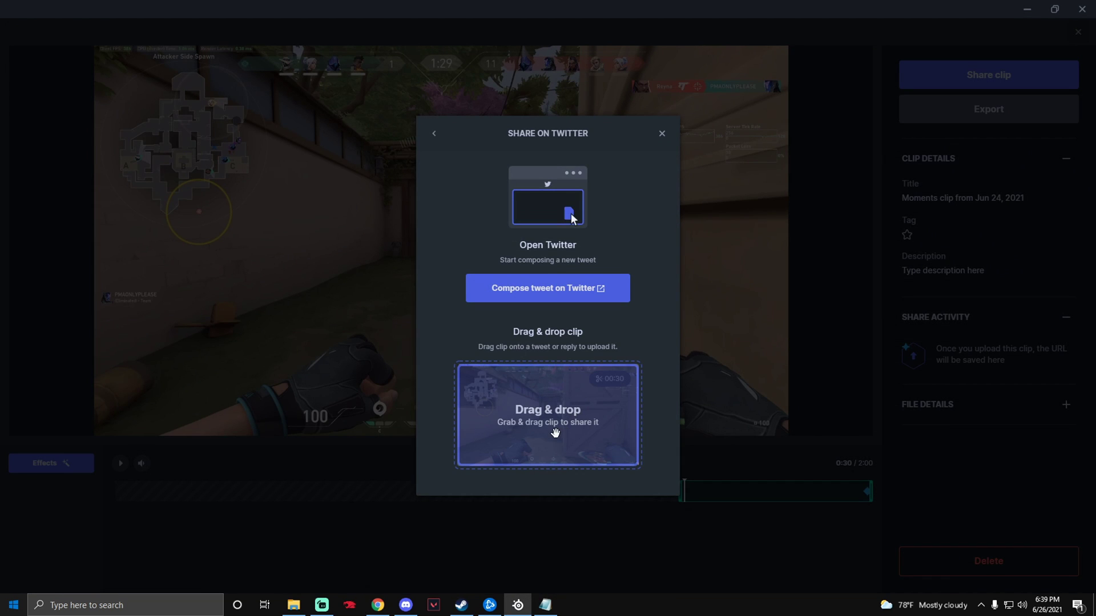
Step: Drag the Jun 24 clip's drag-and-drop box onto the tweet compose window
left_click_drag(555, 433, 721, 247)
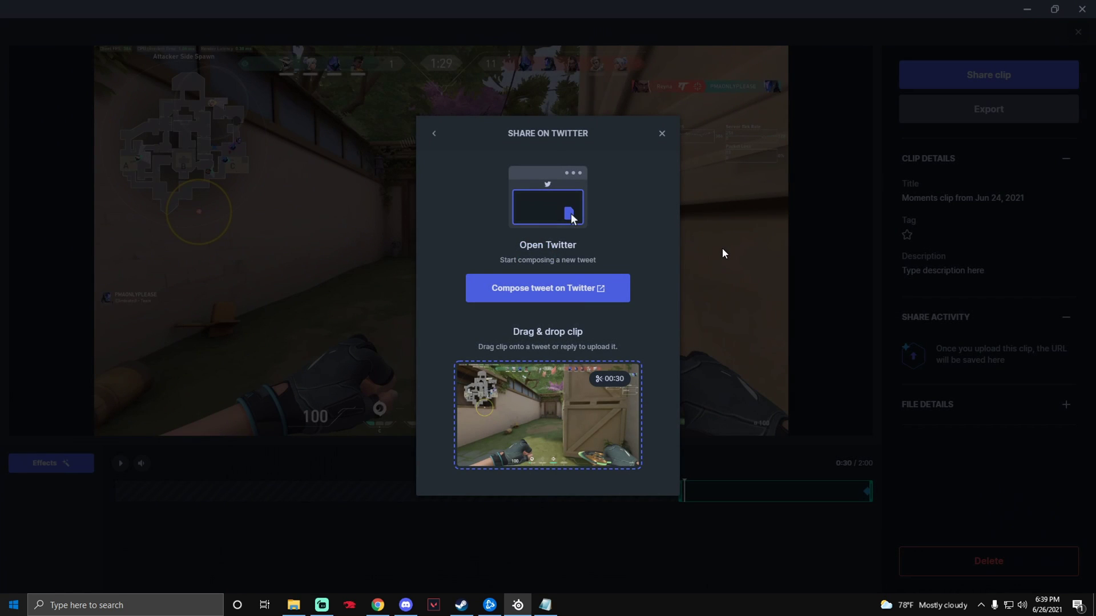